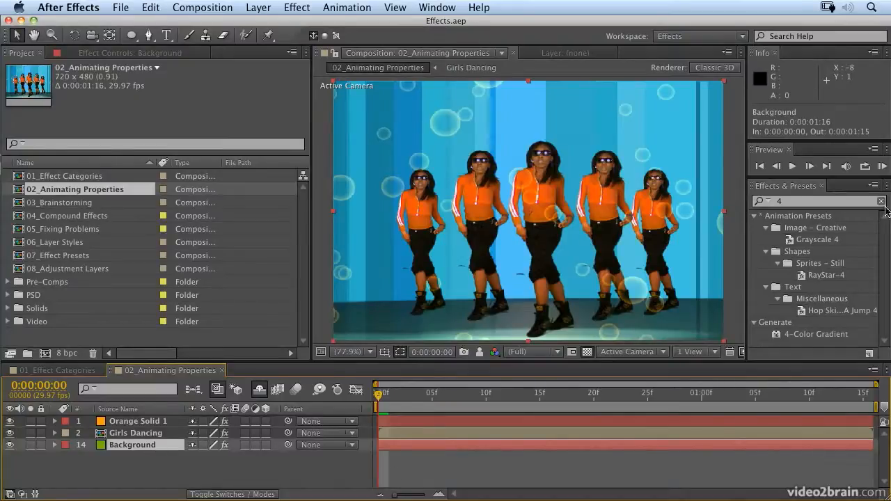
Preview the composition and list the effects applied to the Orange Solid 1 and Background layers in the timeline
left_click(882, 167)
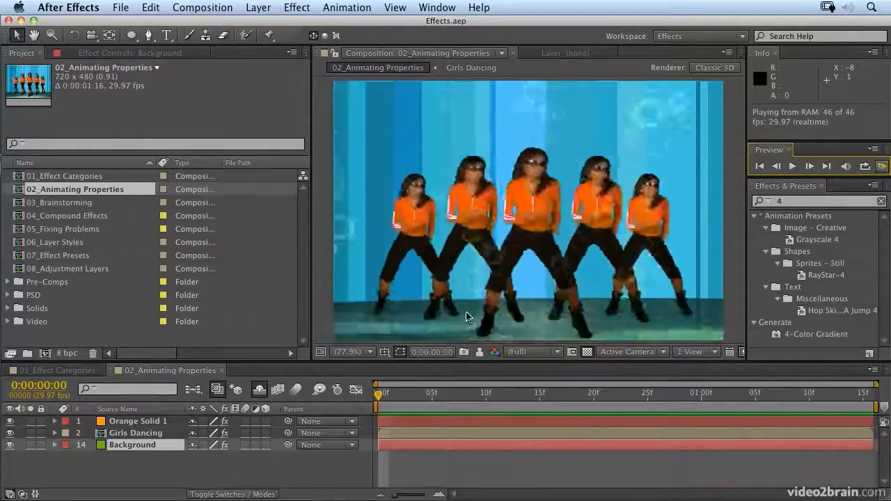
left_click(140, 422)
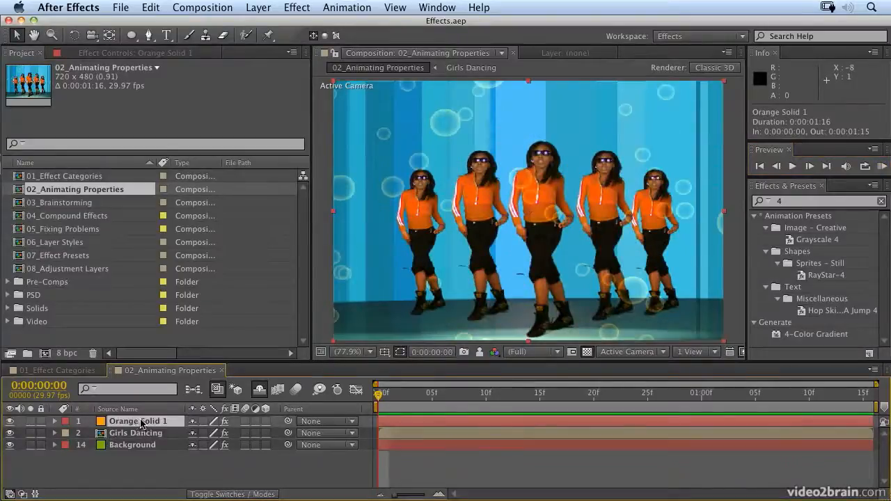
key("e")
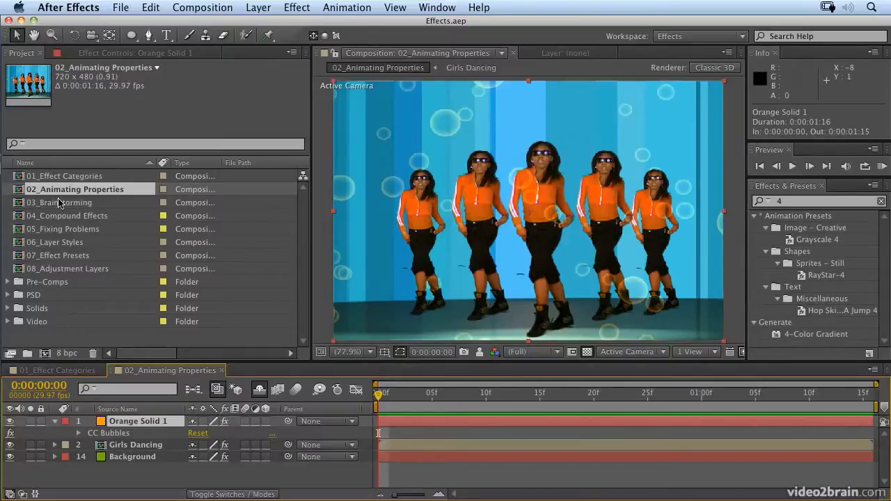
left_click(134, 458)
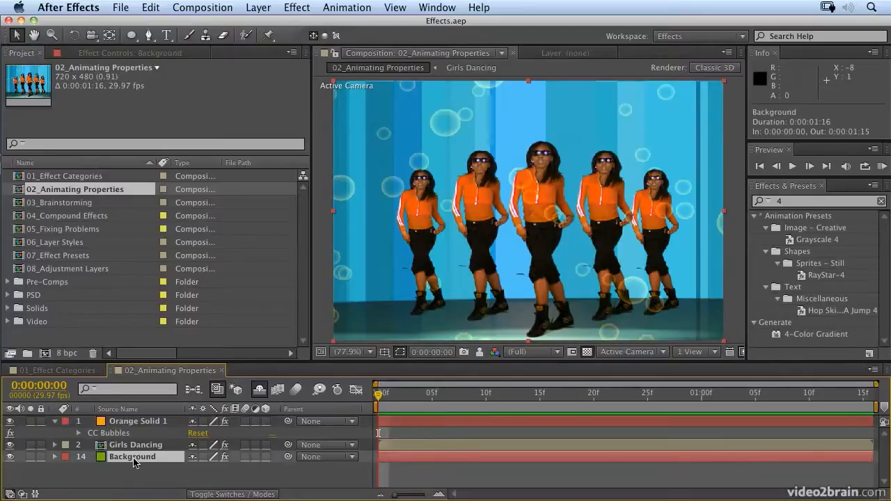
key("e")
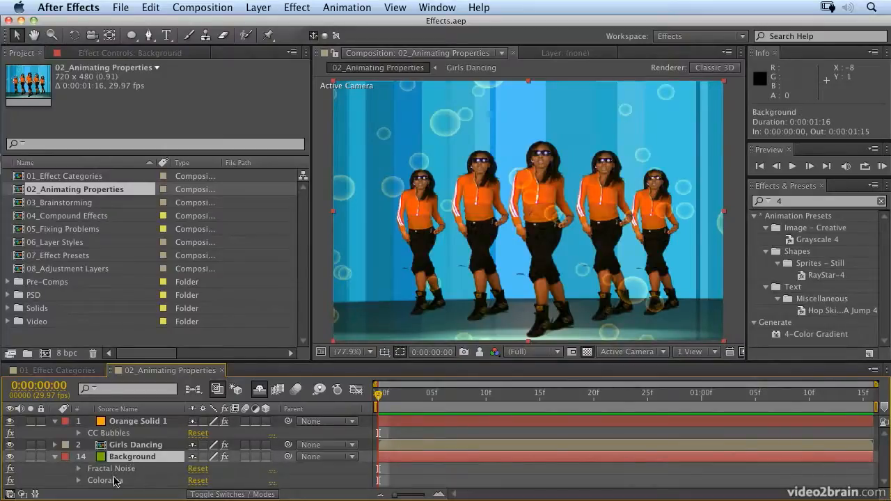
Open the Background layer's Fractal Noise effect for editing and expand its settings
left_click(114, 471)
double_click(115, 471)
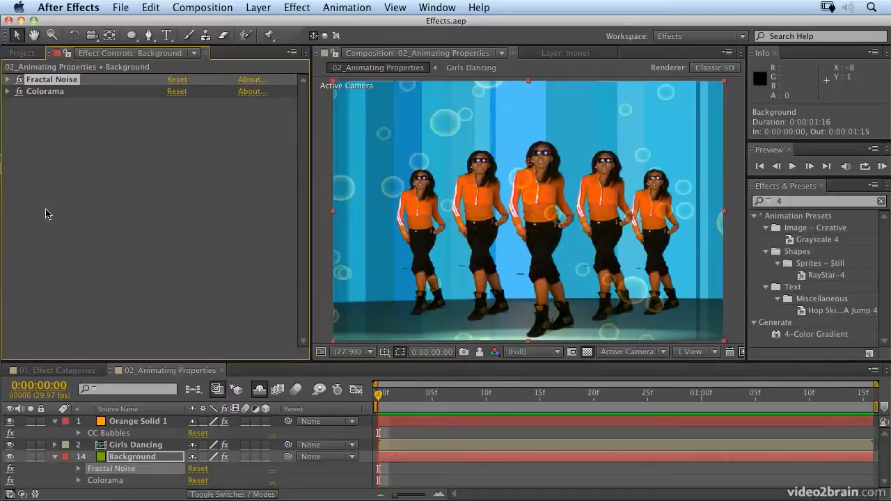
left_click(8, 79)
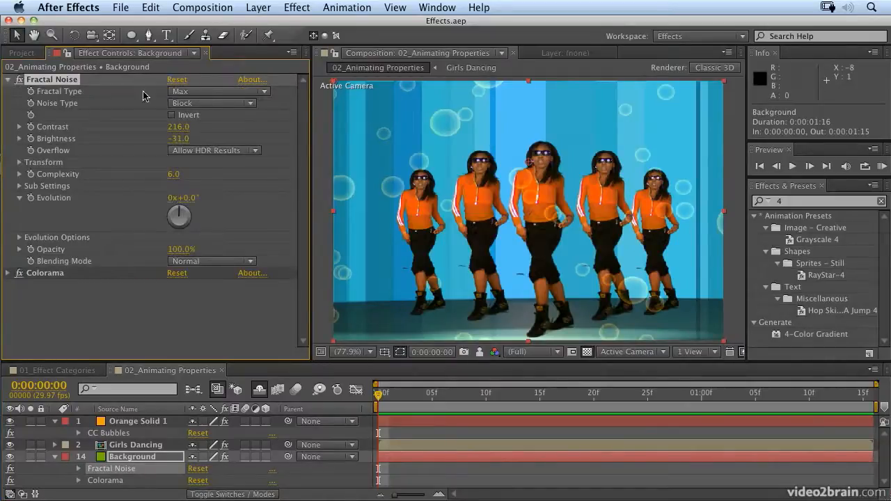
Reveal all modified properties of the Background layer and examine its Fractal Noise values
left_click(129, 459)
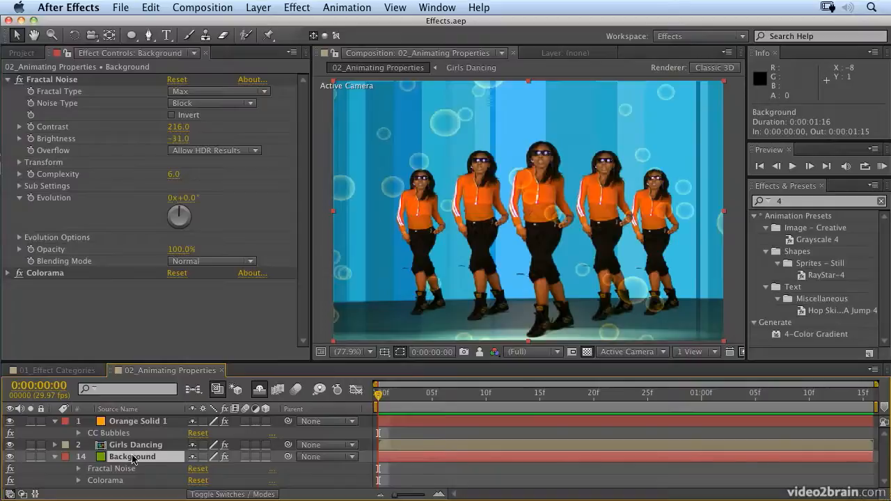
key("u")
key("u")
scroll(157, 457, "down", 3)
scroll(157, 458, "down", 1)
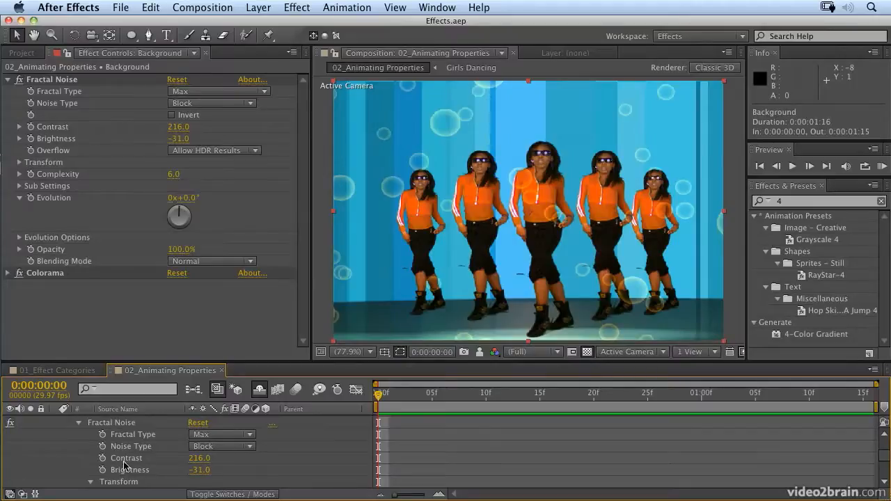
scroll(209, 477, "up", 1)
scroll(211, 475, "down", 3)
scroll(210, 473, "up", 6)
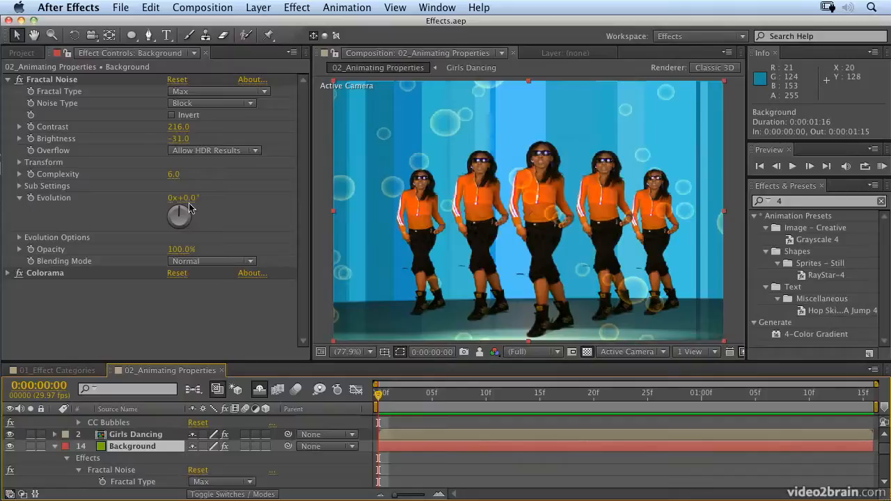
Try a Fractal Noise Evolution of -38° and undo the change
left_click_drag(193, 202, 160, 199)
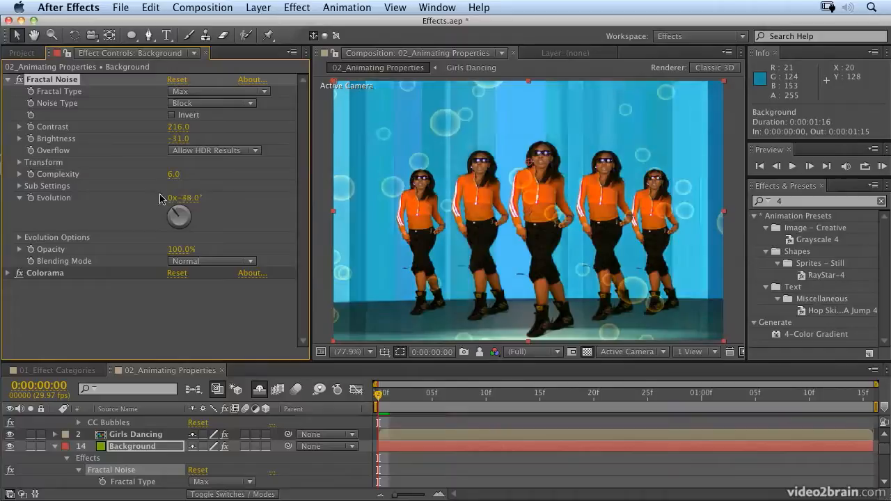
key("cmd+z")
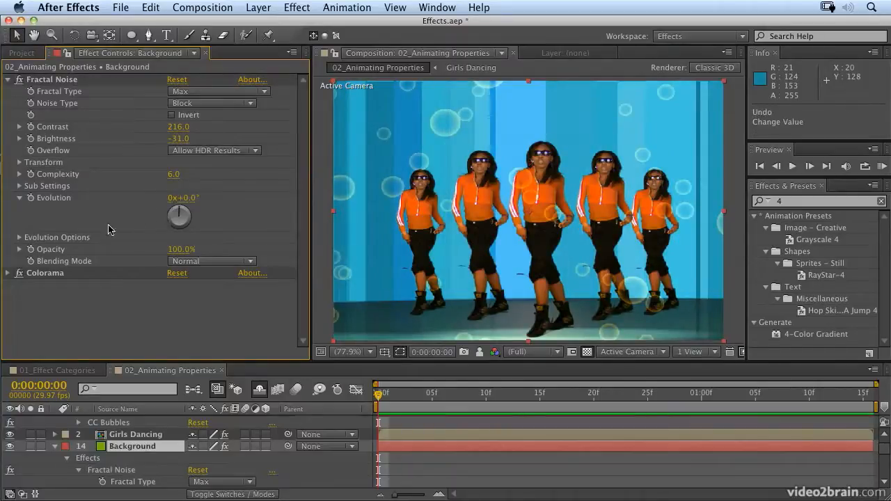
Keyframe the Fractal Noise Evolution from 0 at the first frame to one revolution at 0:00:01:15 and preview the animation
left_click(31, 199)
left_click(30, 199)
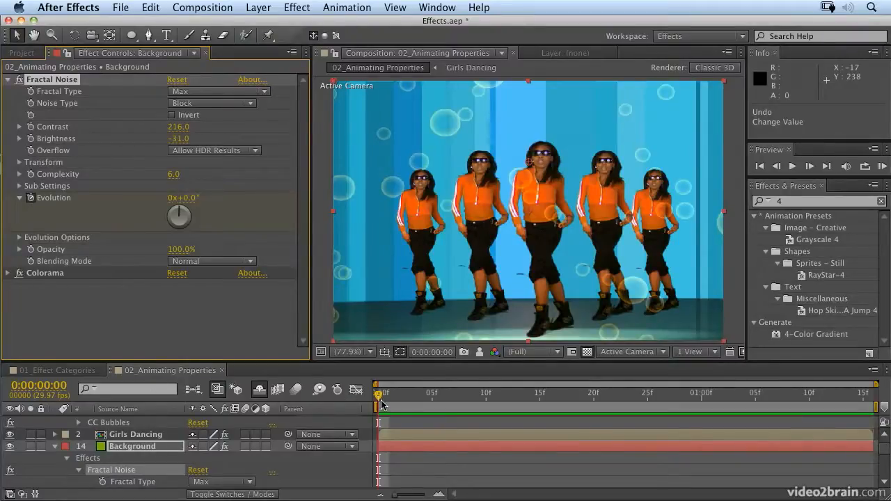
left_click_drag(379, 399, 863, 417)
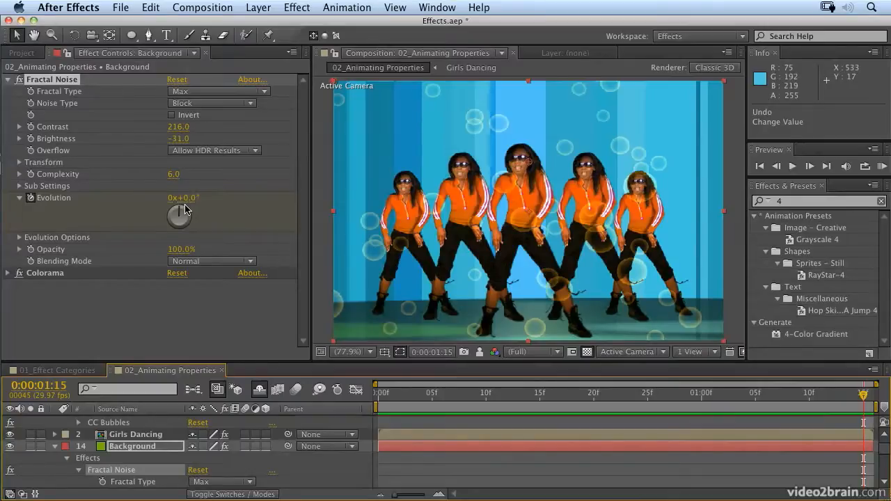
left_click(399, 450)
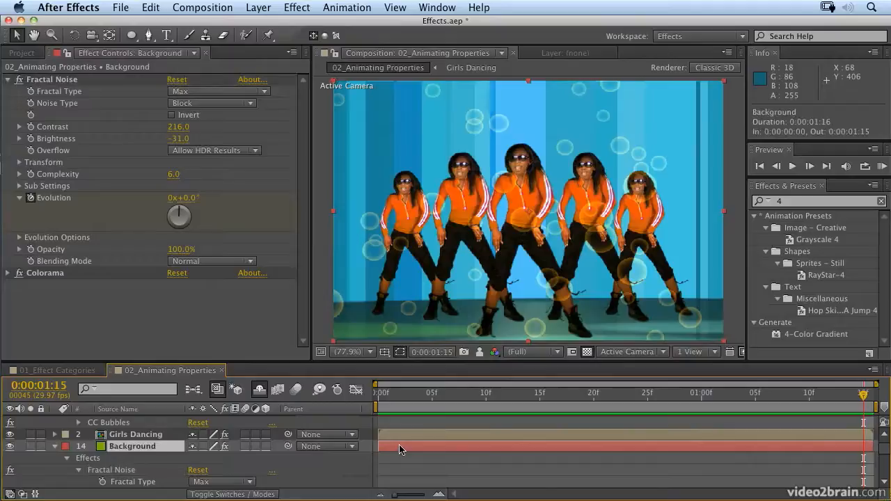
key("u")
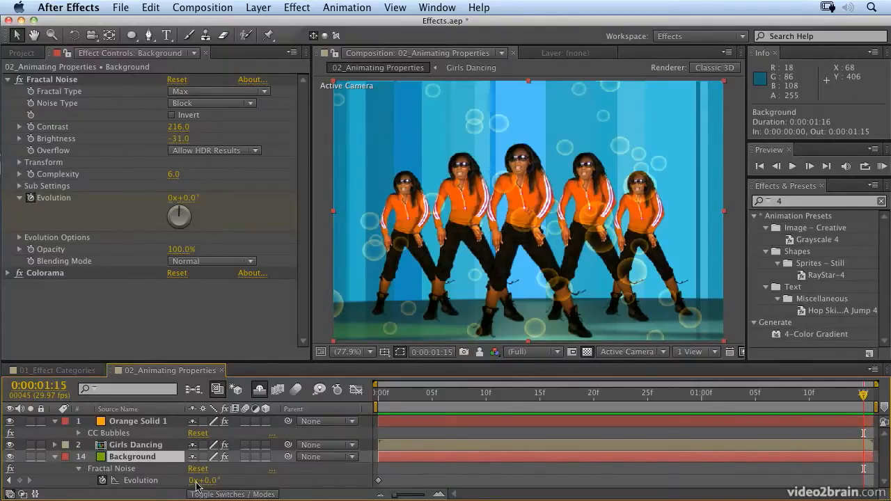
left_click(168, 199)
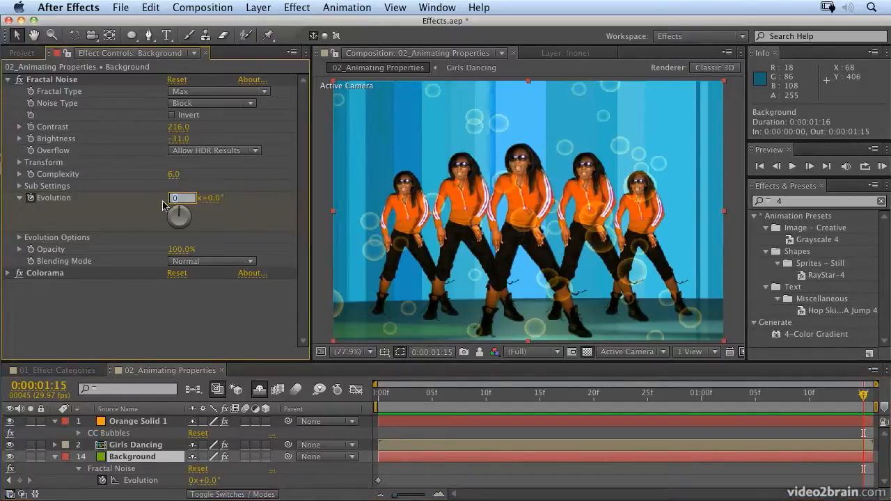
type("1")
key("Return")
left_click(881, 166)
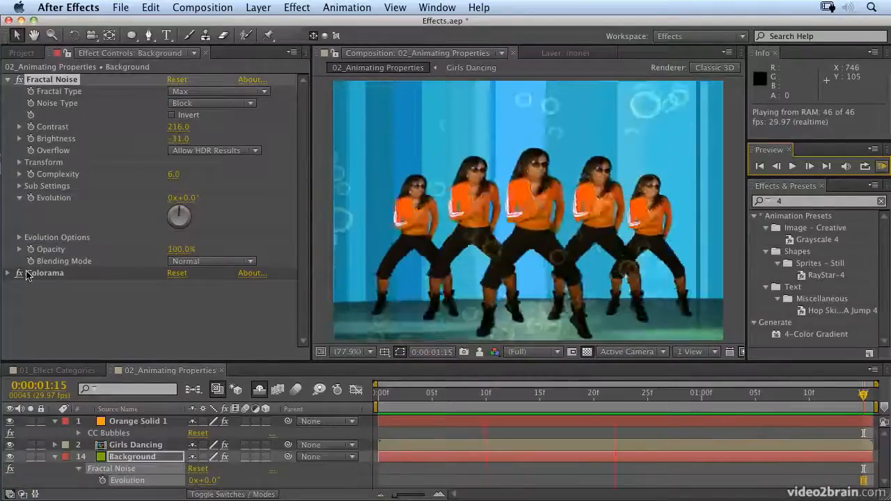
key("space")
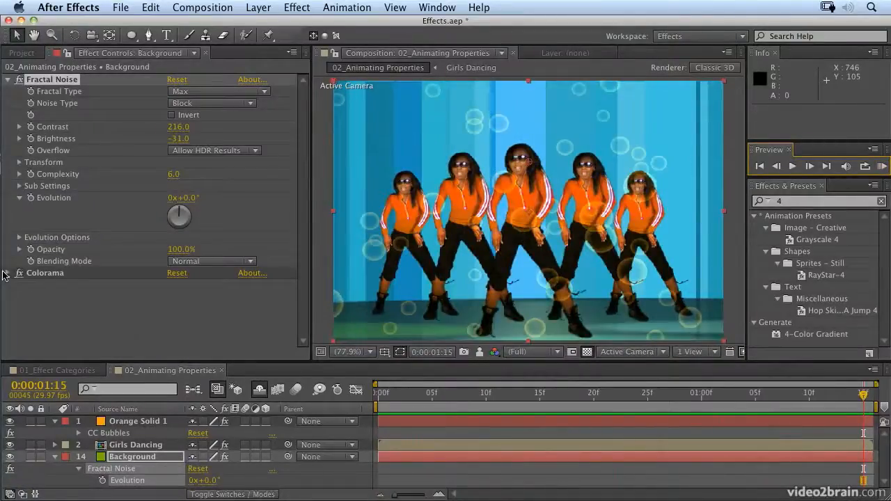
Collapse Fractal Noise, expand Colorama, and set a first keyframe for its Output Cycle at 0:00:00:00
left_click(8, 80)
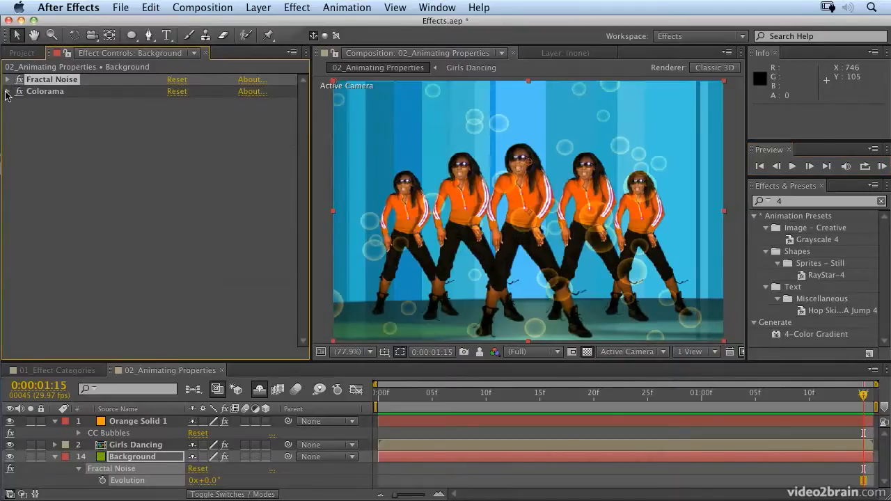
left_click(7, 92)
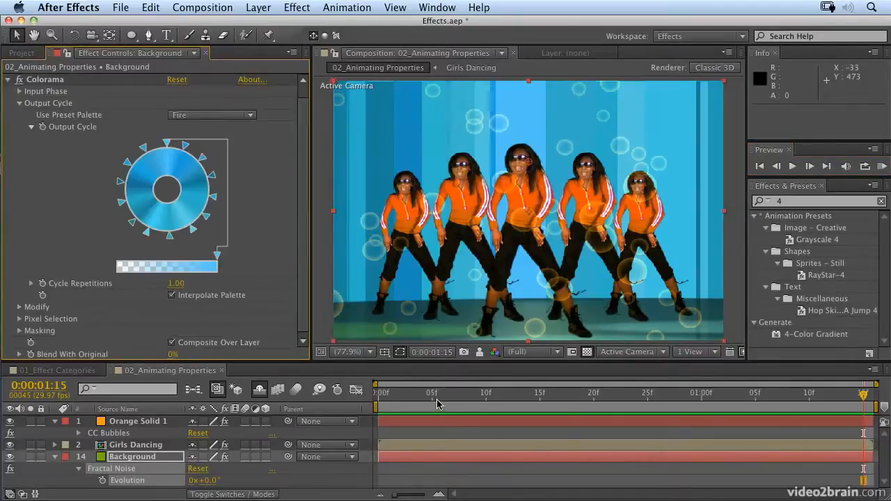
left_click(380, 395)
key("space")
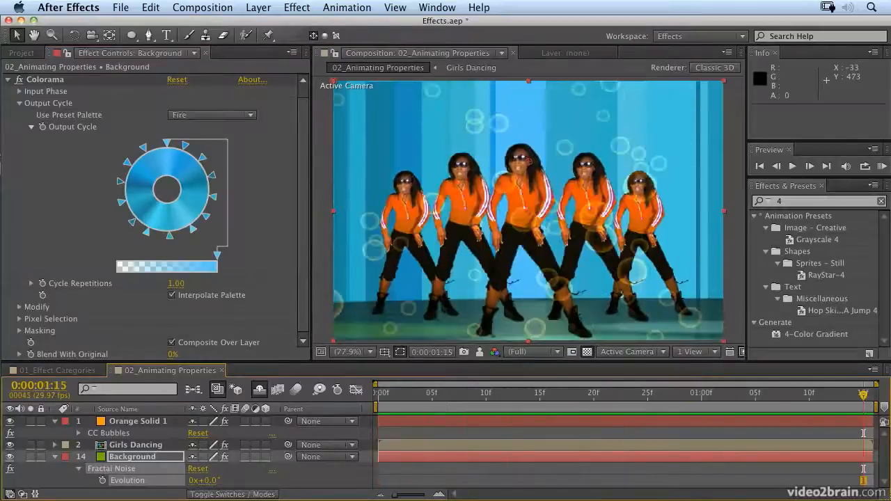
key("space")
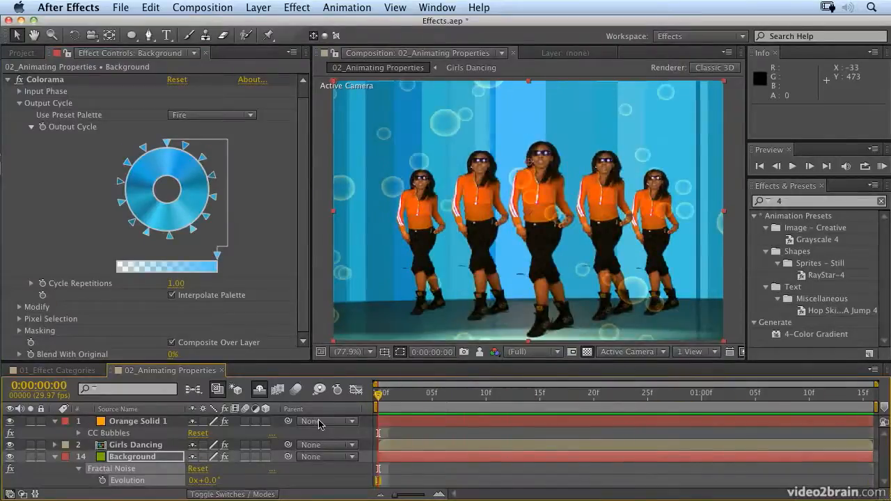
left_click(43, 128)
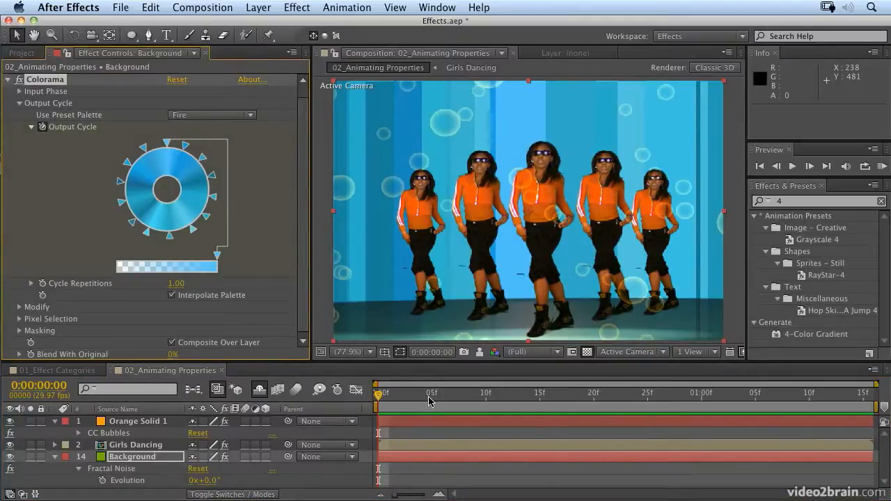
Go to 0:00:01:15, undo a trial removal of the Output Cycle keyframing, and reveal the Background layer's keyframes
left_click_drag(412, 401, 881, 404)
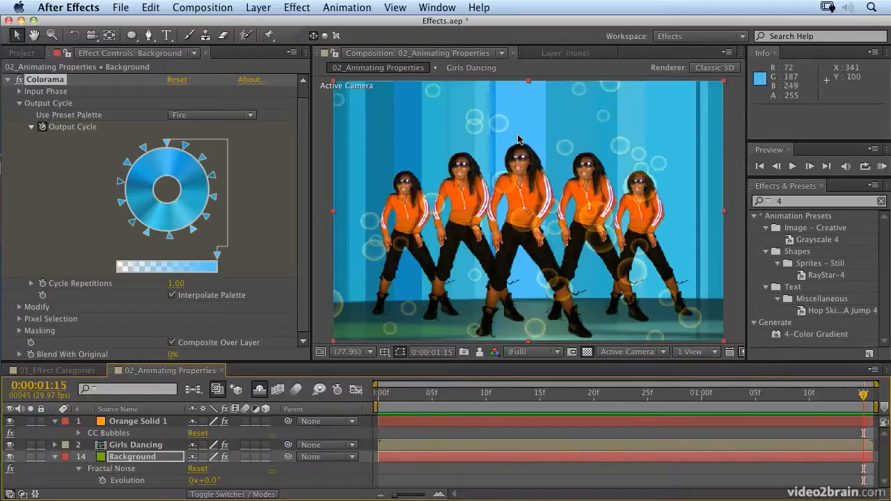
left_click(43, 132)
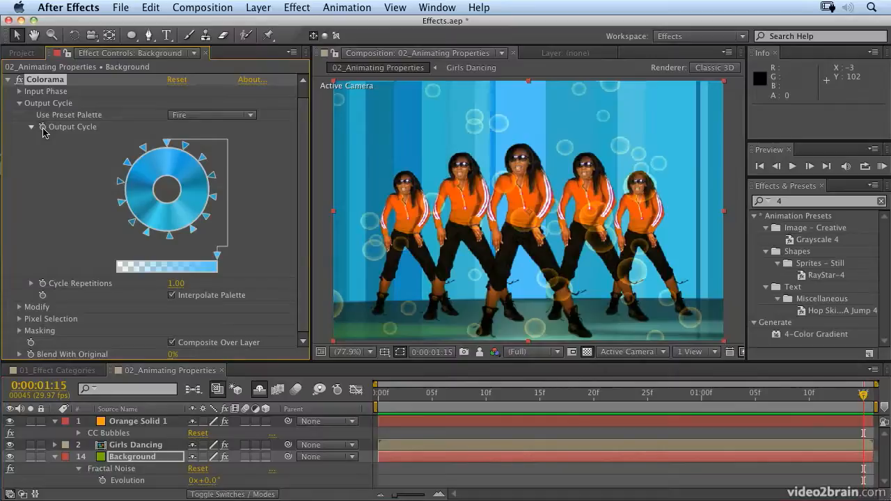
key("super+z")
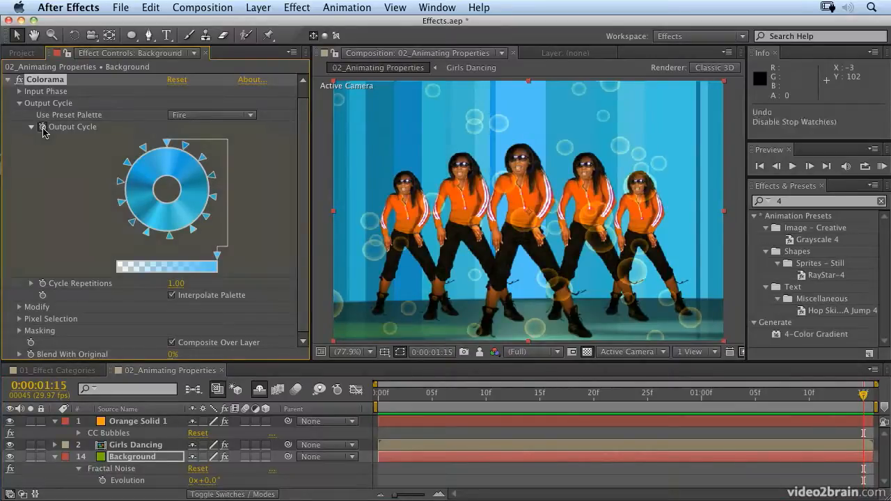
key("u")
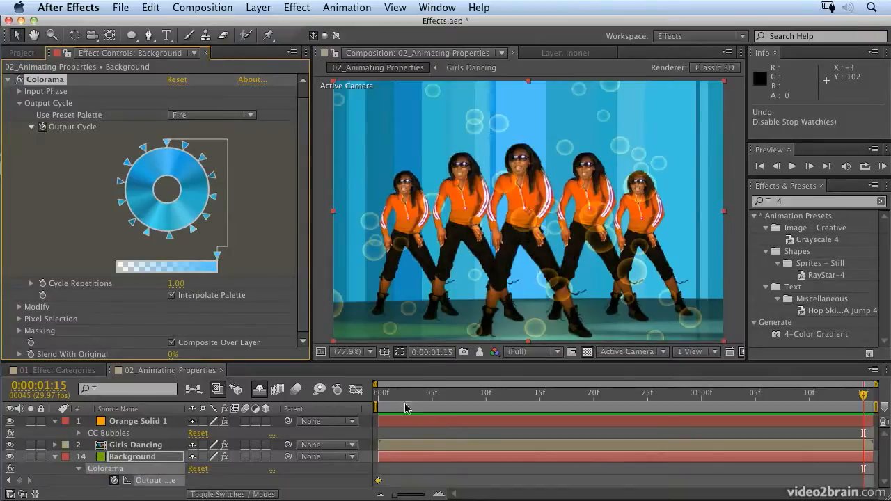
Scrub from the first frame to 0:00:01:15, try switching off the Output Cycle keyframing, and restore it
left_click(380, 400)
left_click_drag(380, 400, 864, 412)
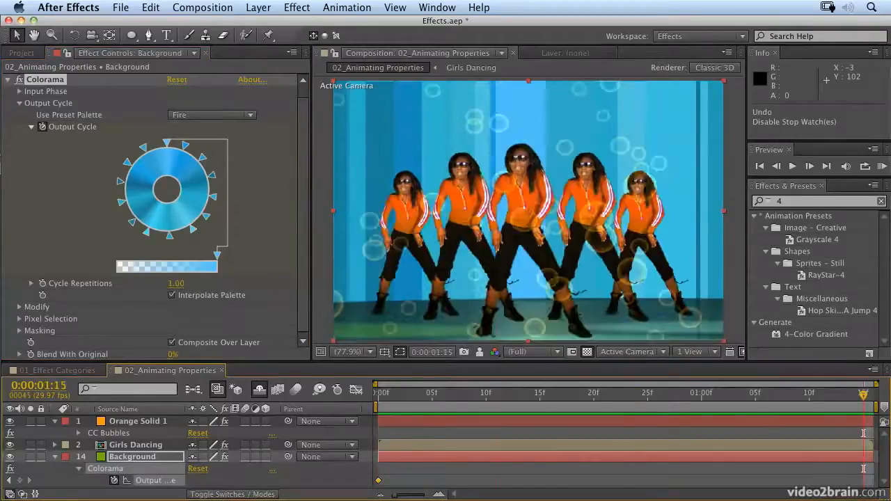
left_click(43, 128)
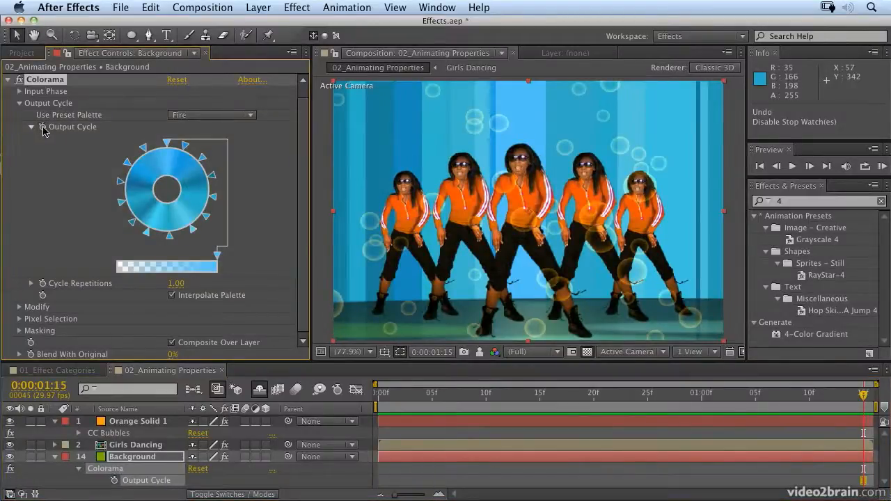
left_click(43, 128)
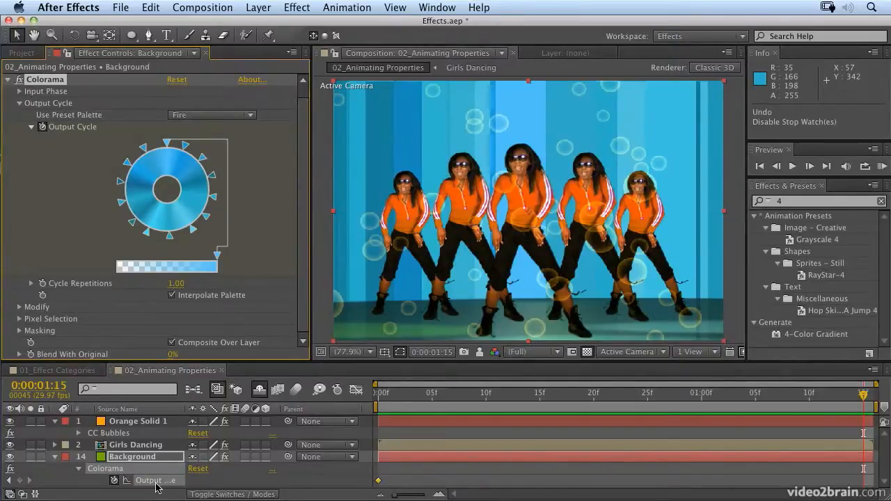
Enlarge the timeline area and add a second Output Cycle keyframe at 0:00:01:15 with the same palette
left_click_drag(238, 361, 239, 341)
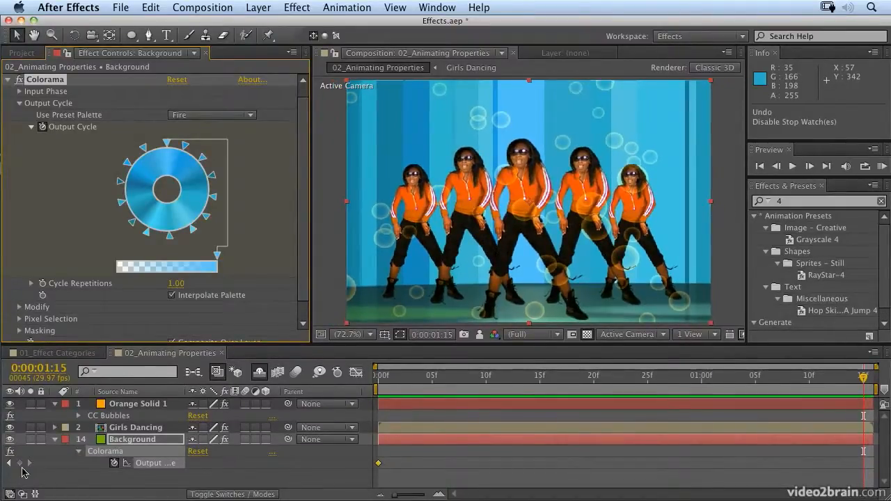
left_click(19, 464)
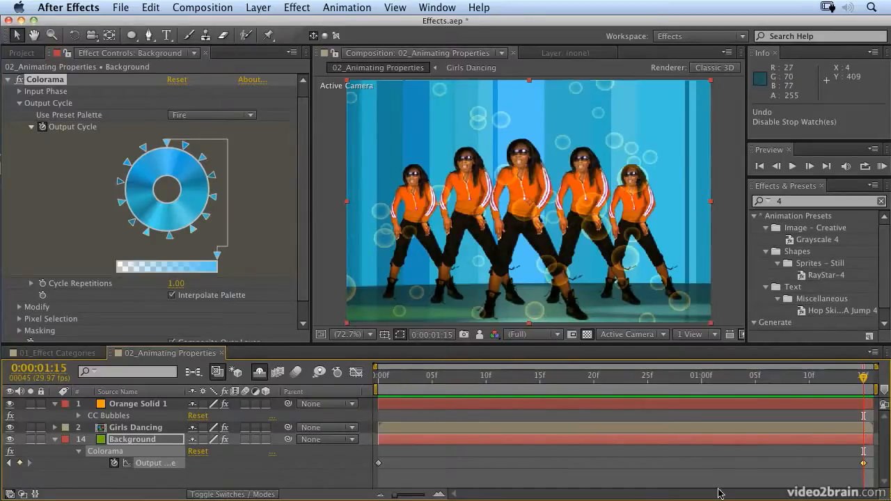
At 0:00:00:22, set Colorama's Output Cycle to the Fire preset palette as a new keyframe and play a RAM preview
left_click(617, 378)
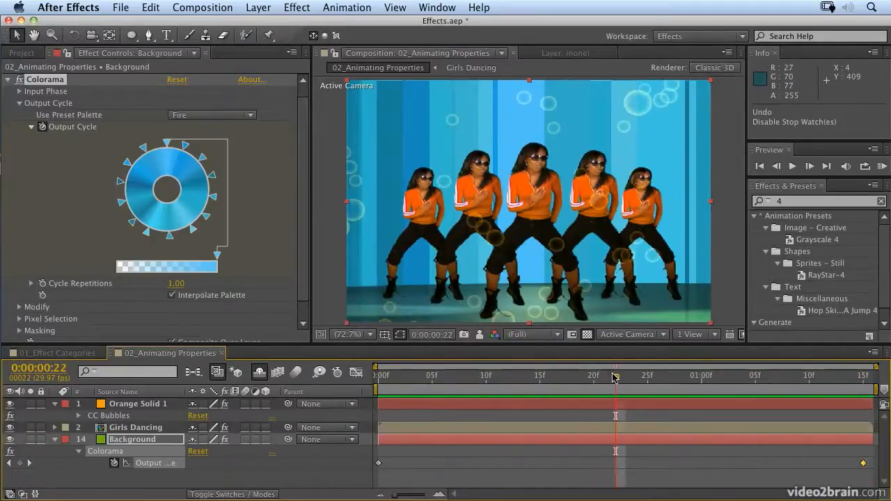
left_click(236, 116)
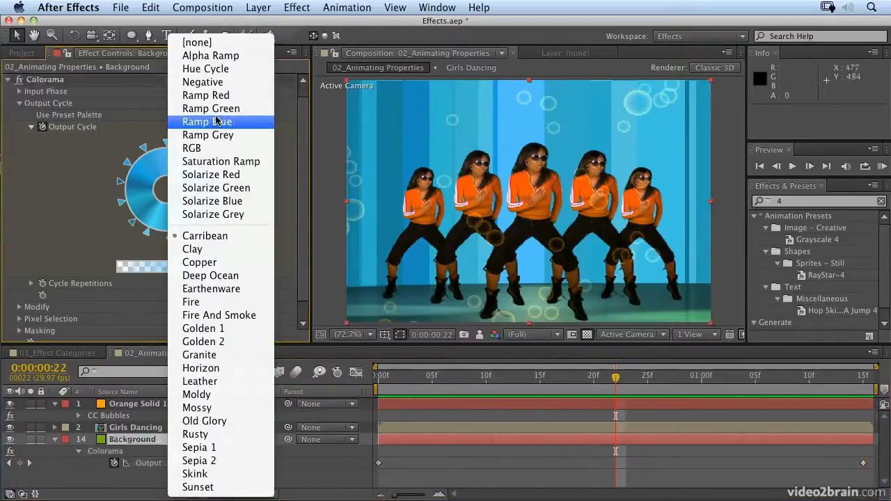
left_click(215, 305)
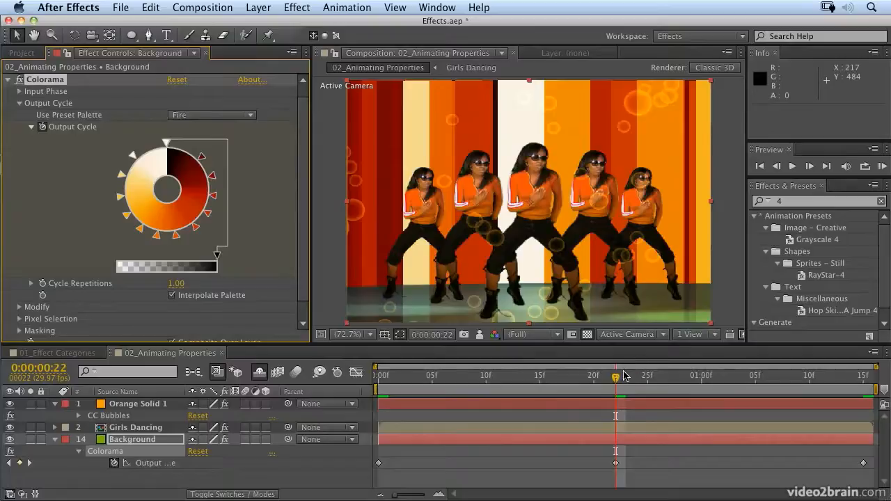
left_click(881, 166)
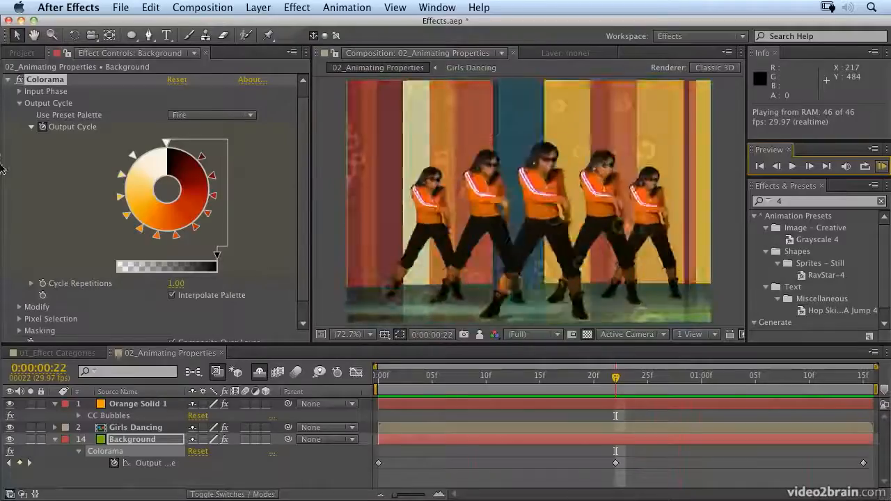
key("space")
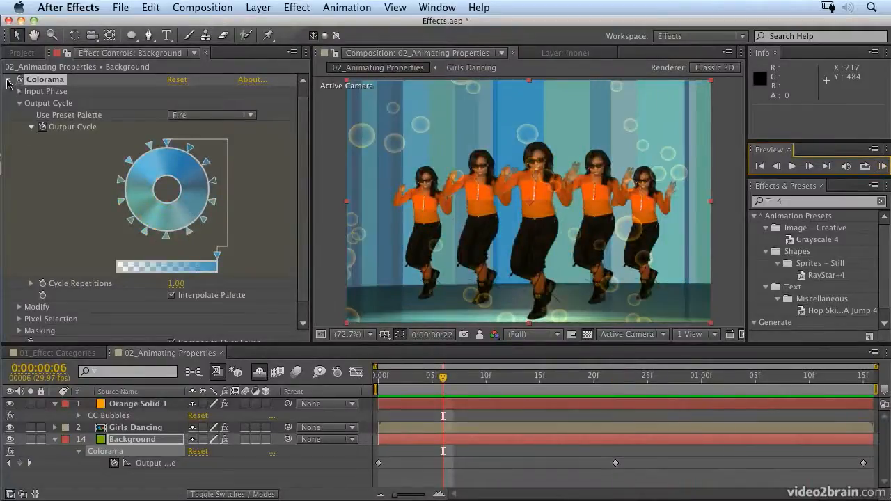
Collapse Colorama's settings and apply Easy Ease to the Output Cycle keyframe at 0:00:00:22
left_click(8, 81)
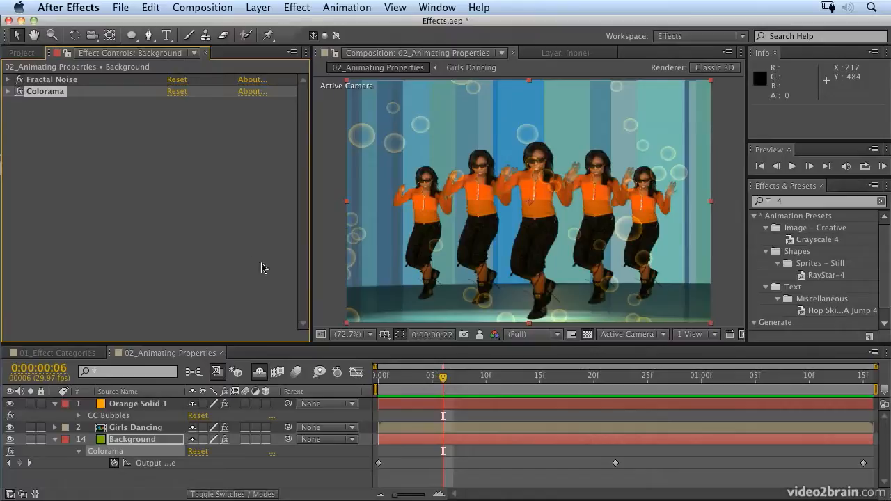
left_click(614, 377)
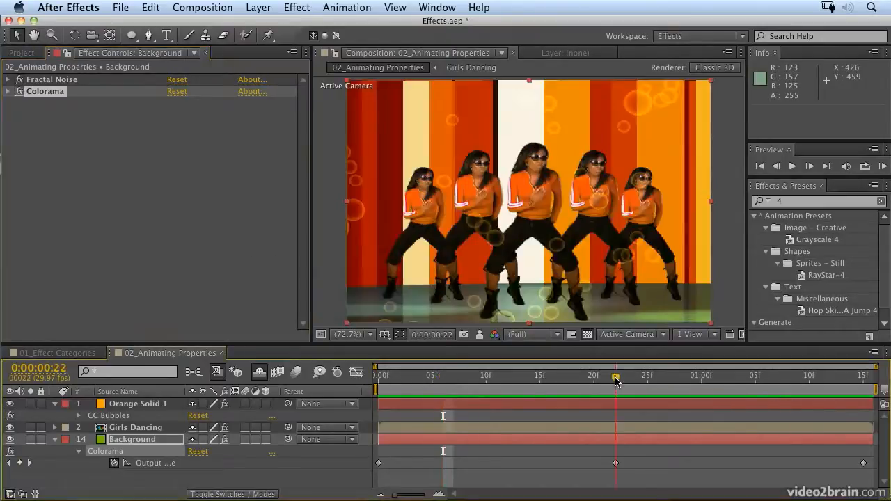
right_click(616, 464)
mouse_move(687, 488)
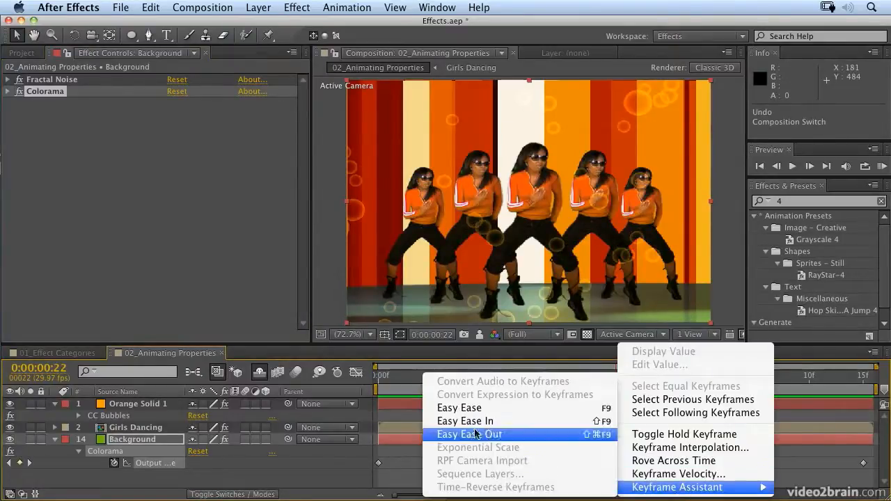
left_click(446, 408)
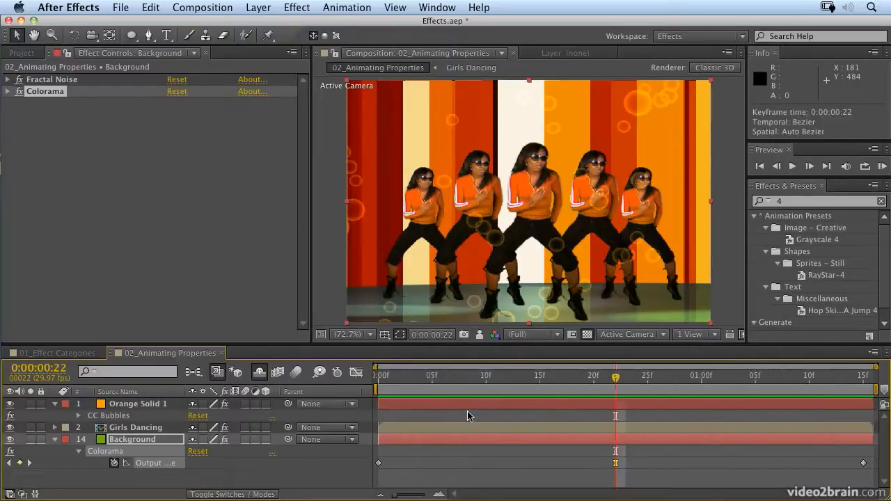
In the Graph Editor, lengthen both ease handles of the Output Cycle keyframe at 0:00:00:22 and play a RAM preview
left_click(355, 374)
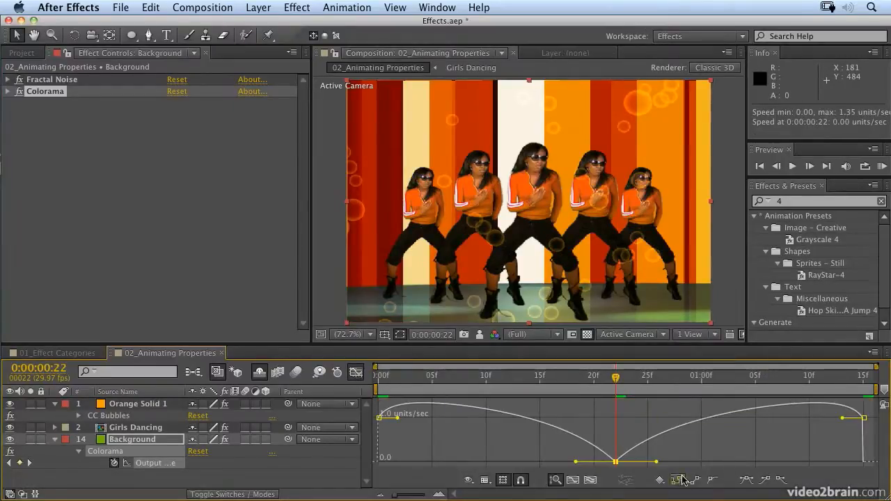
left_click_drag(654, 463, 686, 462)
left_click_drag(575, 462, 529, 461)
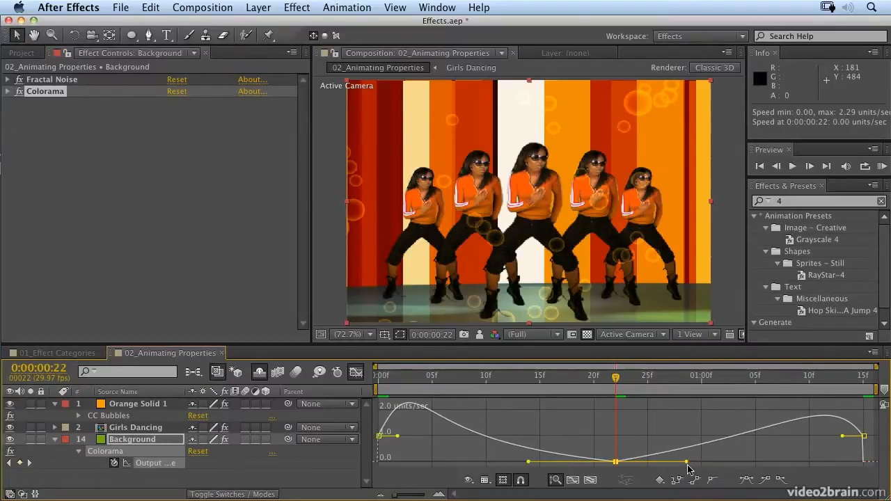
left_click_drag(691, 465, 710, 466)
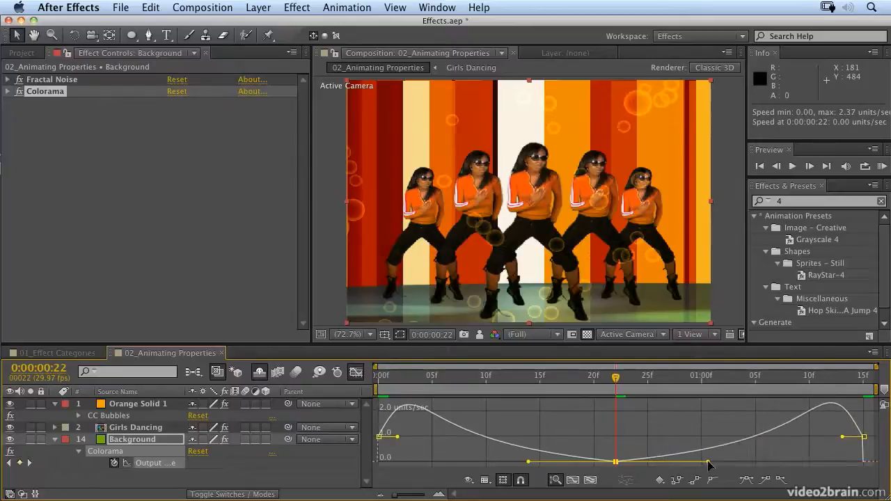
left_click(879, 165)
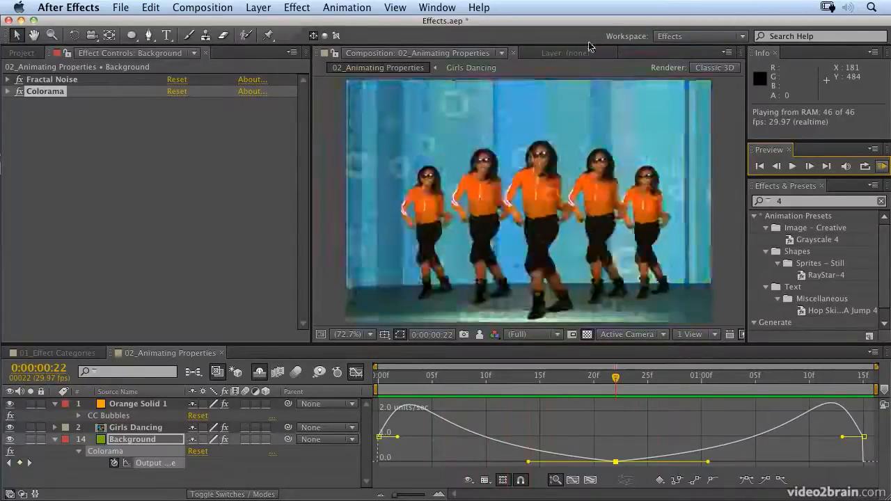
key("space")
left_click(351, 10)
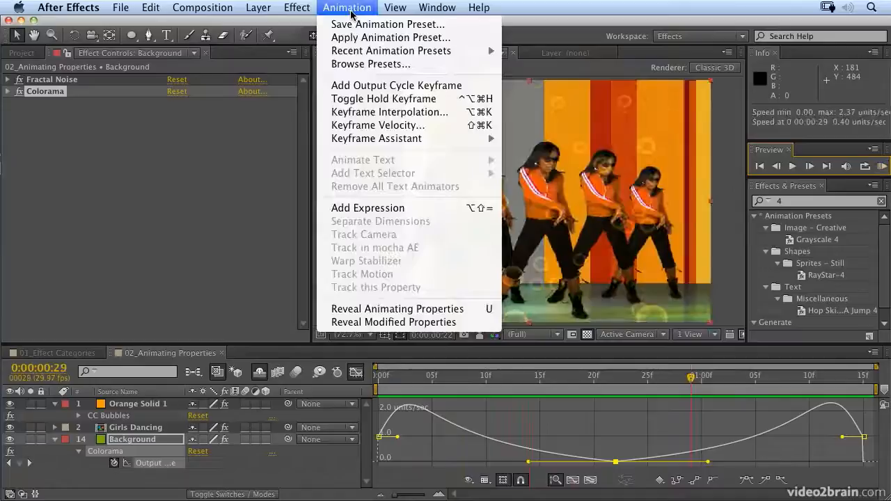
mouse_move(297, 9)
mouse_move(297, 117)
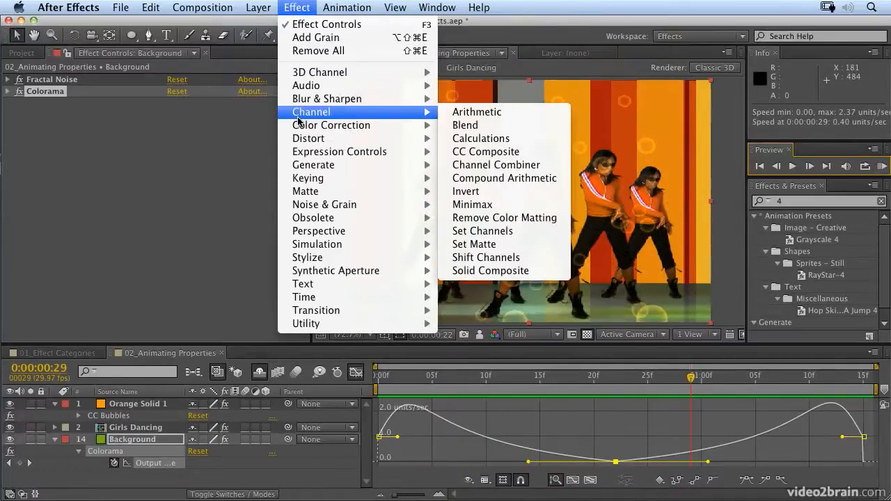
mouse_move(369, 125)
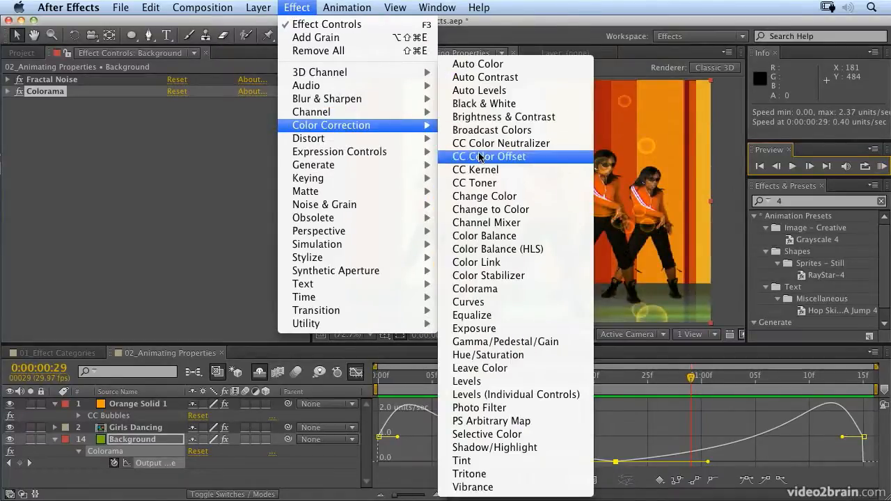